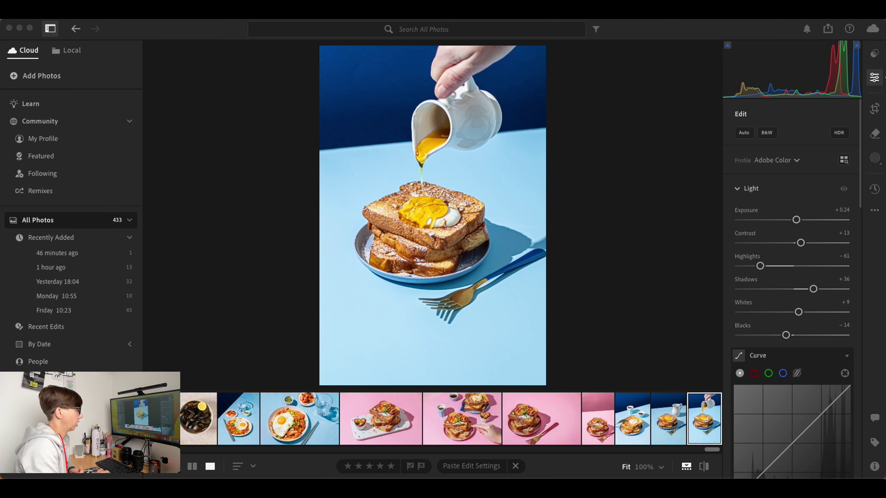
Show the syrup-pouring photo's camera info and compare the edit with the unedited original
{"action": "left_click", "coordinate": [874, 466]}
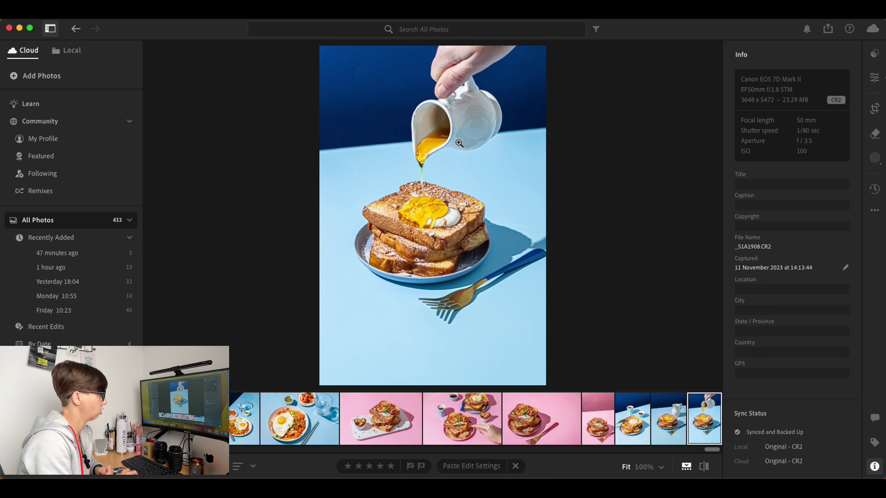
{"action": "left_click", "coordinate": [704, 468]}
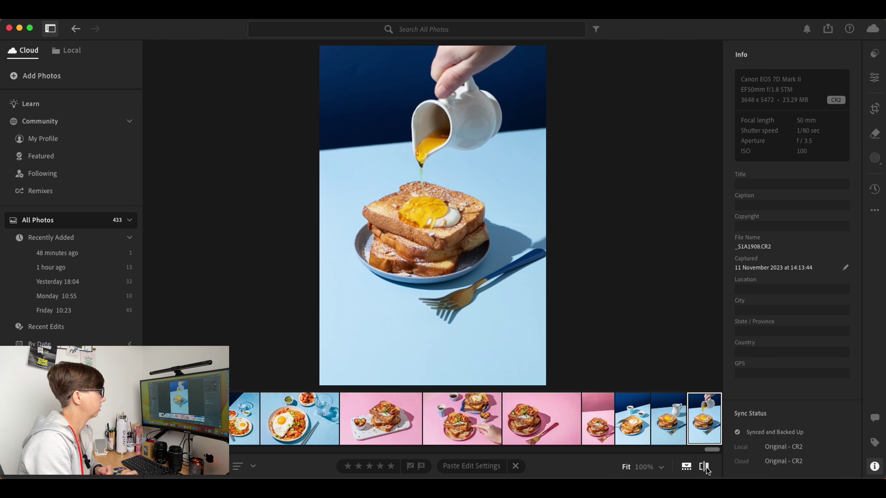
{"action": "left_click", "coordinate": [704, 467]}
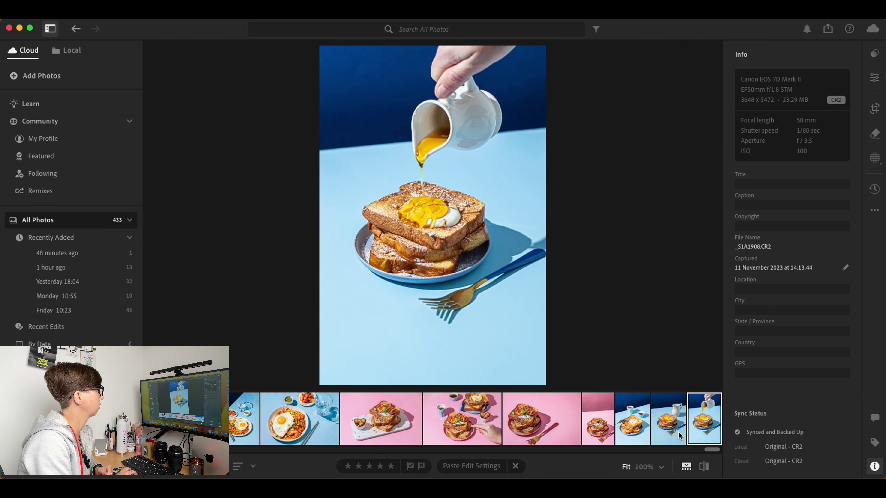
Inspect the syrup photo for noise at 100%, checking the dark blue background, the toast topping and the white jug
{"action": "left_click", "coordinate": [385, 71]}
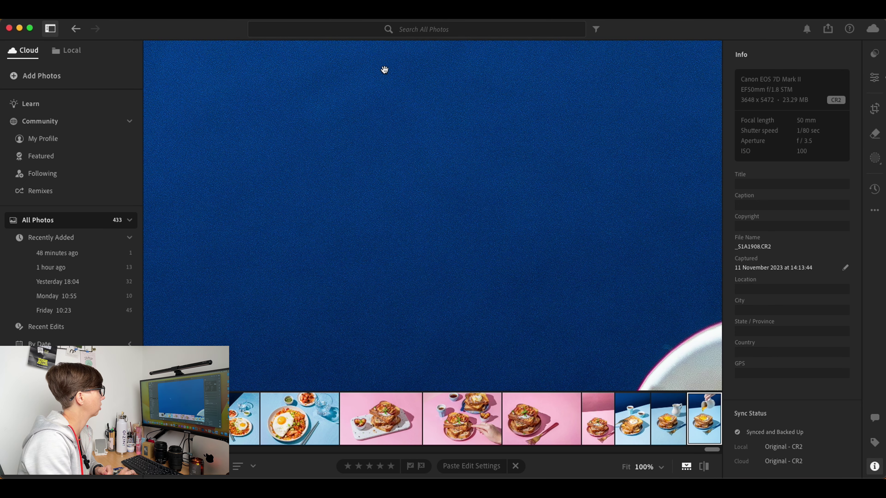
{"action": "left_click", "coordinate": [425, 139]}
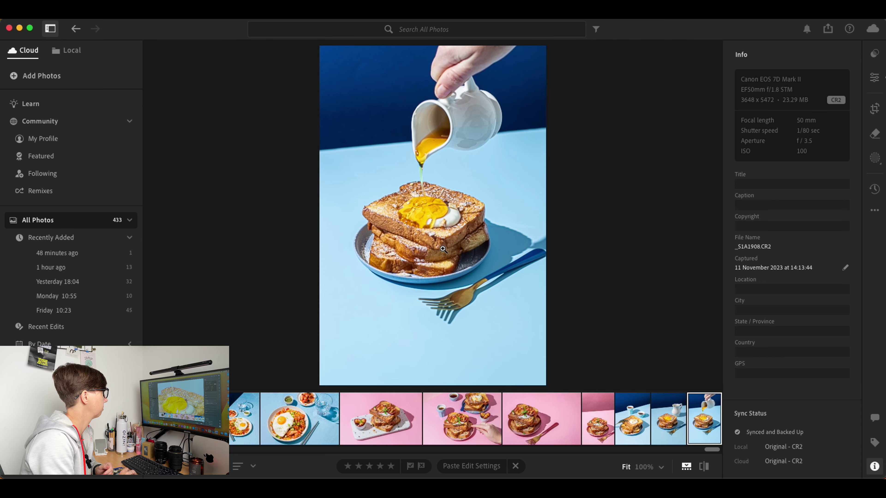
{"action": "left_click", "coordinate": [433, 195]}
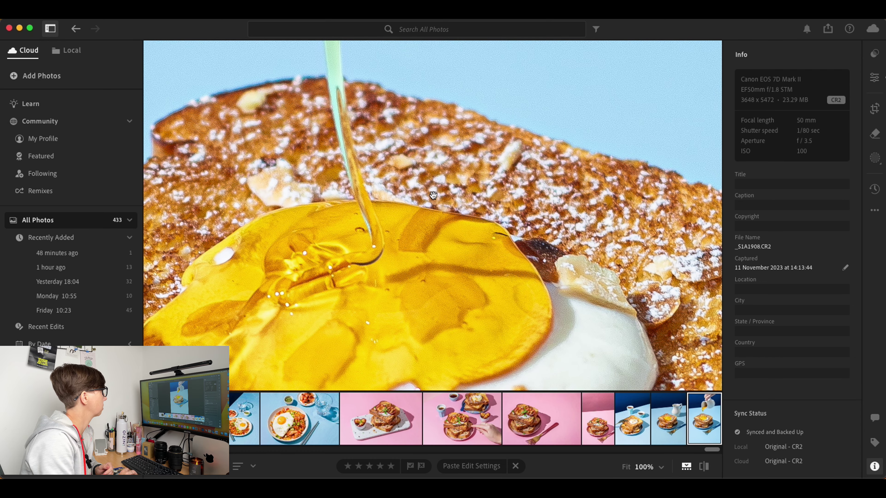
{"action": "left_click", "coordinate": [433, 195]}
{"action": "left_click", "coordinate": [473, 144]}
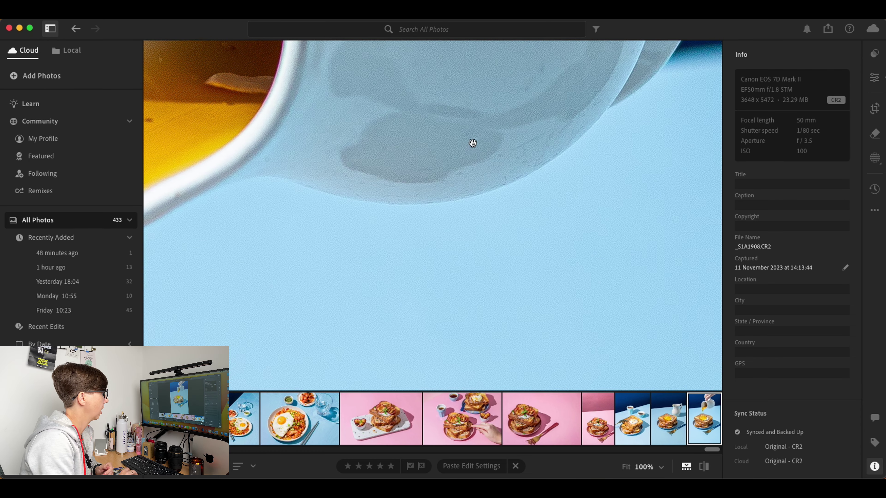
{"action": "left_click", "coordinate": [473, 144]}
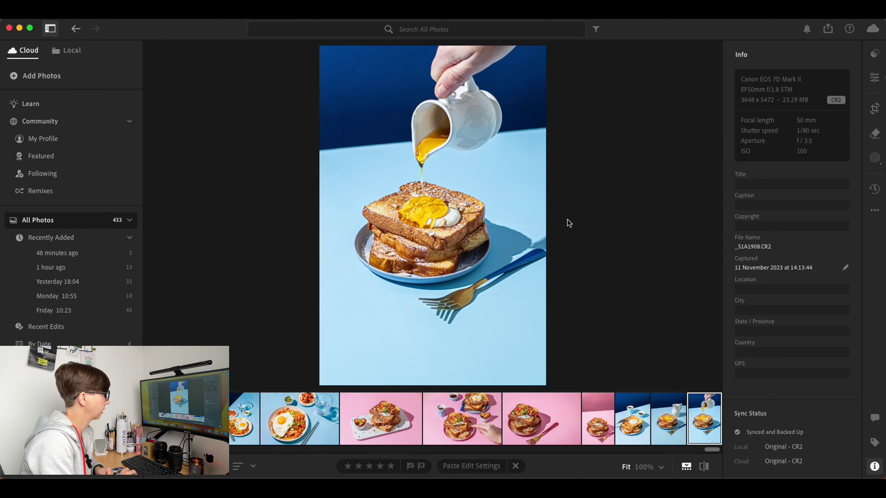
Open the French toast photo with two blue coffee cups, compare it with its original and check the dark background up close
{"action": "left_click", "coordinate": [634, 423]}
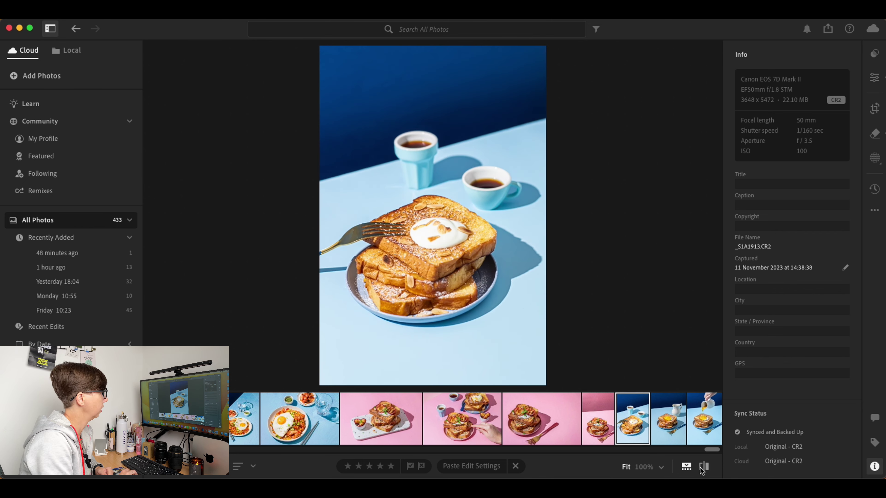
{"action": "key", "text": "super+v"}
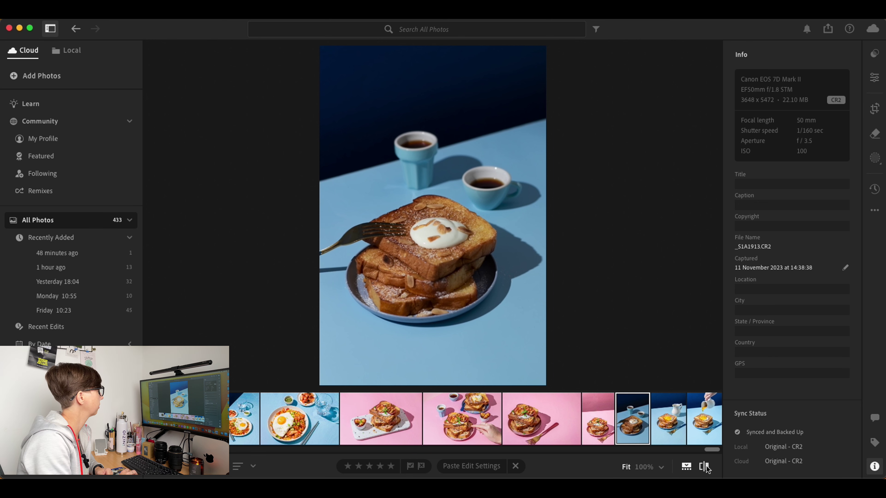
{"action": "key", "text": "super+z"}
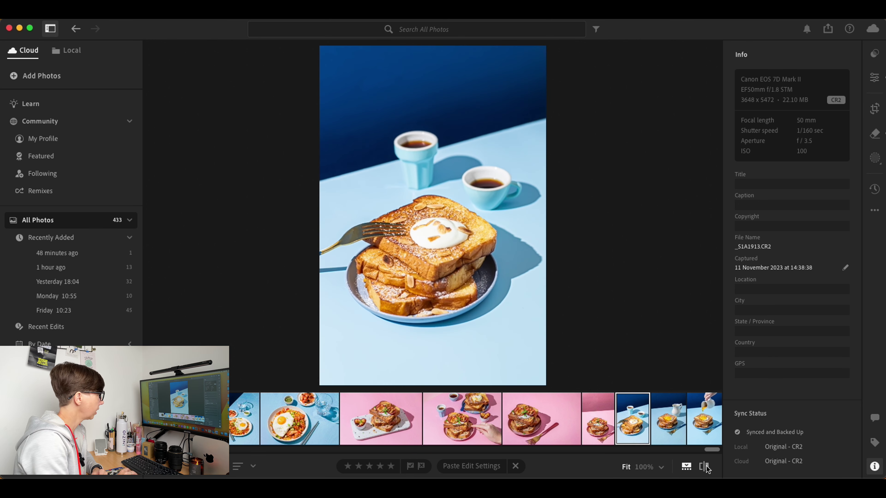
{"action": "left_click", "coordinate": [366, 140]}
{"action": "left_click", "coordinate": [366, 139]}
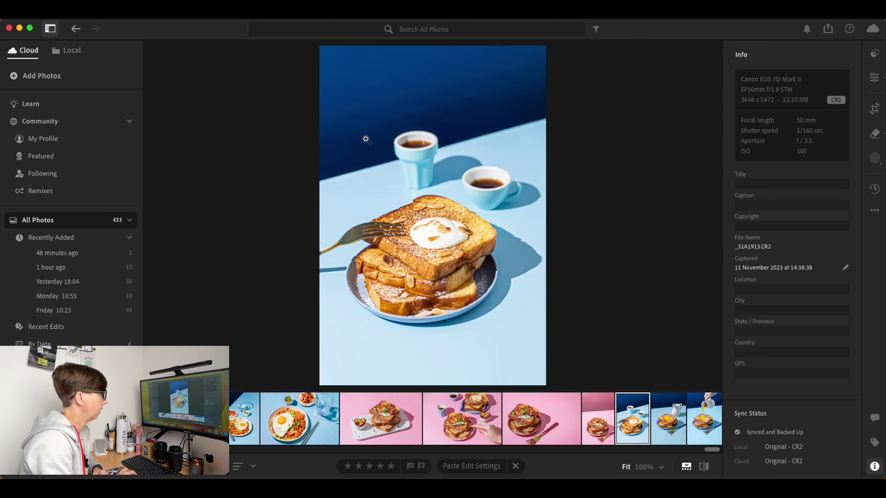
Check the manual noise reduction settings of the coffee-cup photo and of the pink French toast photo with the hand
{"action": "left_click", "coordinate": [874, 78]}
{"action": "scroll", "coordinate": [827, 294], "scroll_direction": "down", "scroll_amount": 3}
{"action": "scroll", "coordinate": [827, 294], "scroll_direction": "down", "scroll_amount": 10}
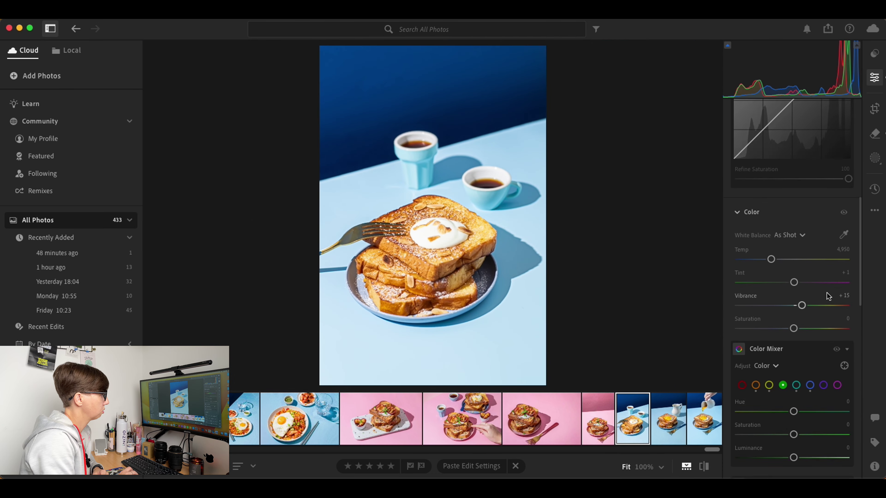
{"action": "scroll", "coordinate": [828, 295], "scroll_direction": "down", "scroll_amount": 10}
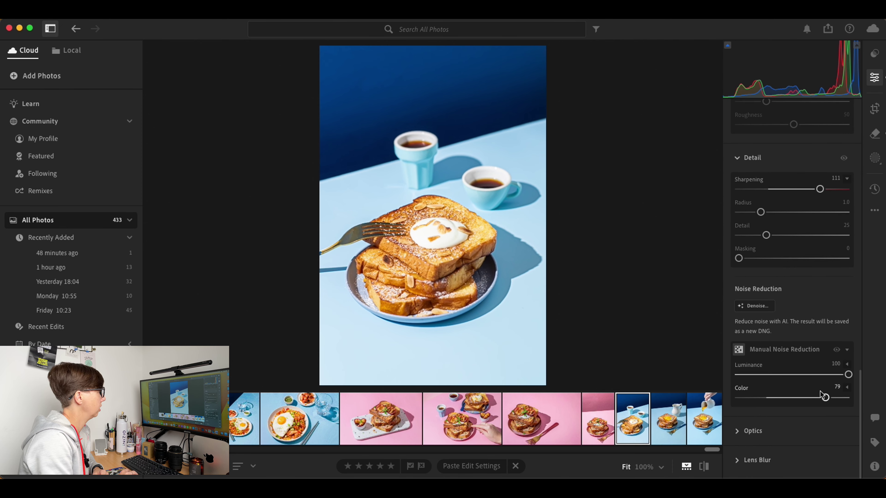
{"action": "mouse_move", "coordinate": [848, 376]}
{"action": "left_mouse_down"}
{"action": "mouse_move", "coordinate": [765, 375]}
{"action": "mouse_move", "coordinate": [860, 372]}
{"action": "left_mouse_up"}
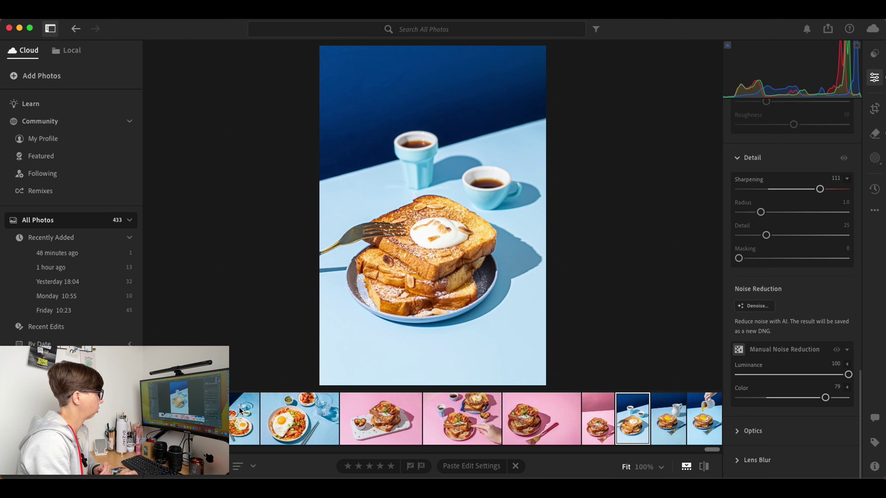
{"action": "left_click", "coordinate": [457, 426]}
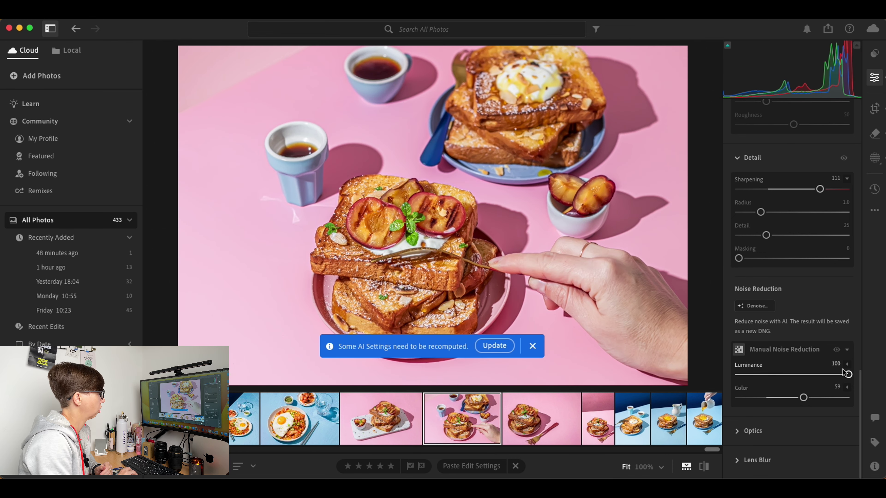
{"action": "left_click", "coordinate": [532, 346]}
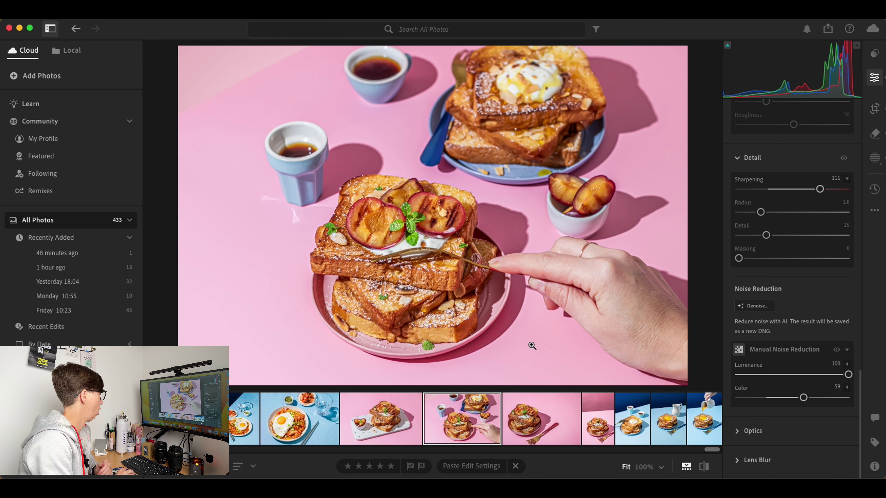
Open the fried rice and egg photo on blue and inspect the water glass, its shadow and the herb bowl at 100%
{"action": "left_click", "coordinate": [248, 413]}
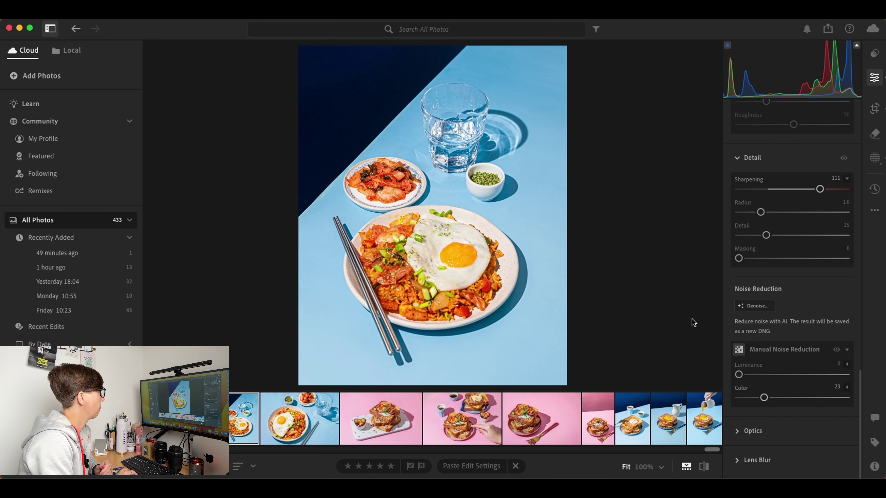
{"action": "left_click", "coordinate": [433, 130]}
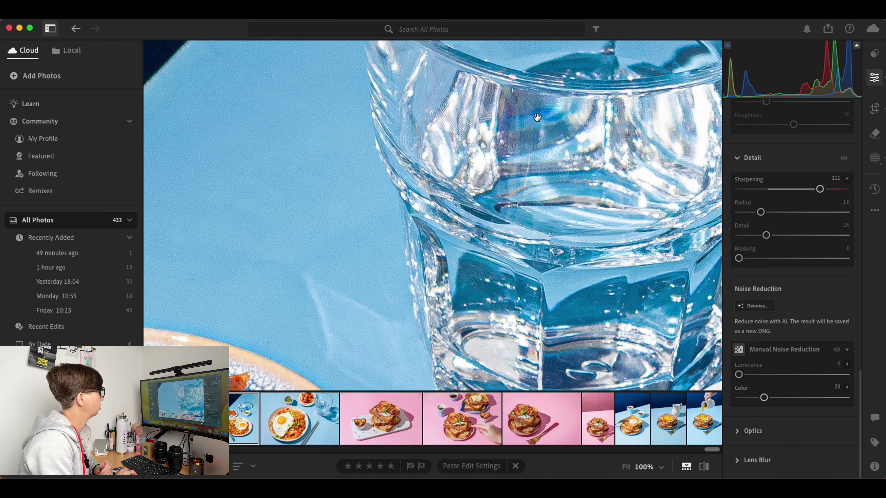
{"action": "left_click_drag", "start_coordinate": [537, 117], "coordinate": [556, 166]}
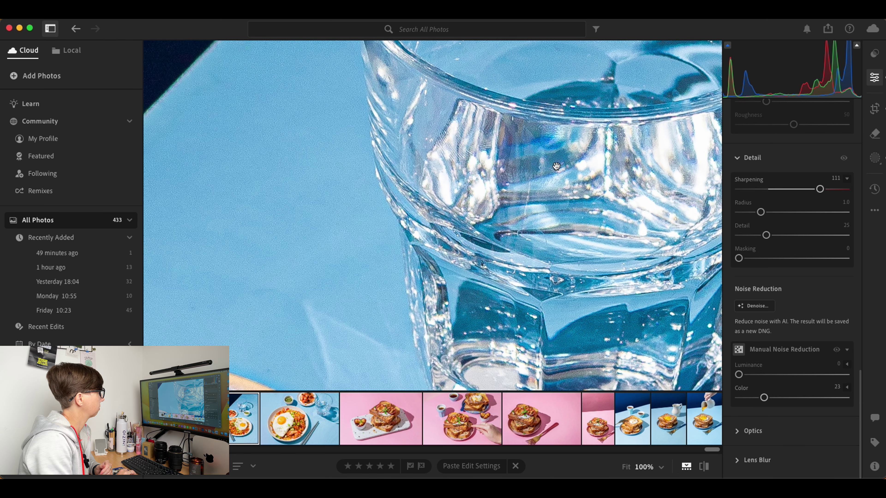
{"action": "left_click", "coordinate": [317, 198]}
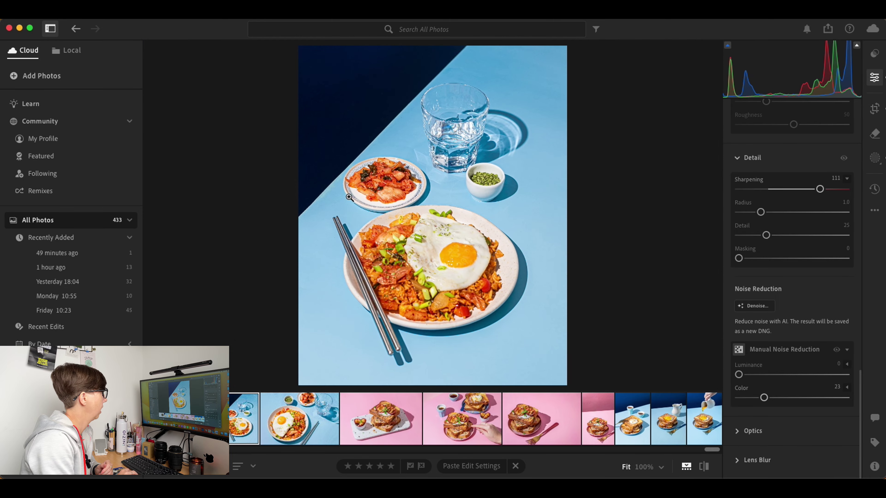
{"action": "left_click", "coordinate": [525, 164]}
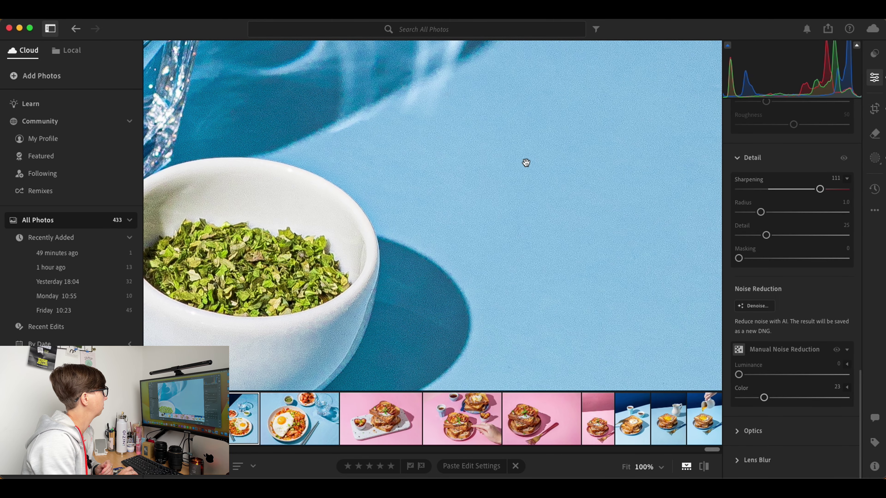
{"action": "scroll", "coordinate": [525, 163], "scroll_direction": "up", "scroll_amount": 5}
{"action": "scroll", "coordinate": [525, 162], "scroll_direction": "up", "scroll_amount": 2}
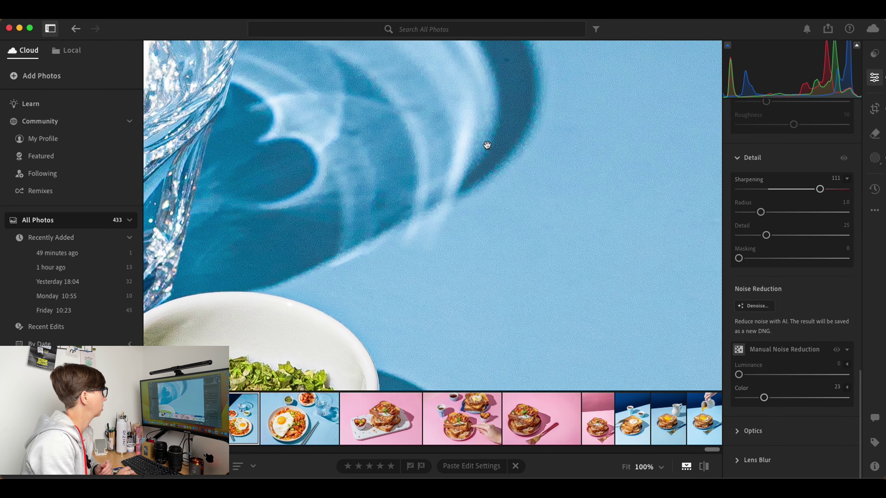
{"action": "left_click", "coordinate": [479, 182]}
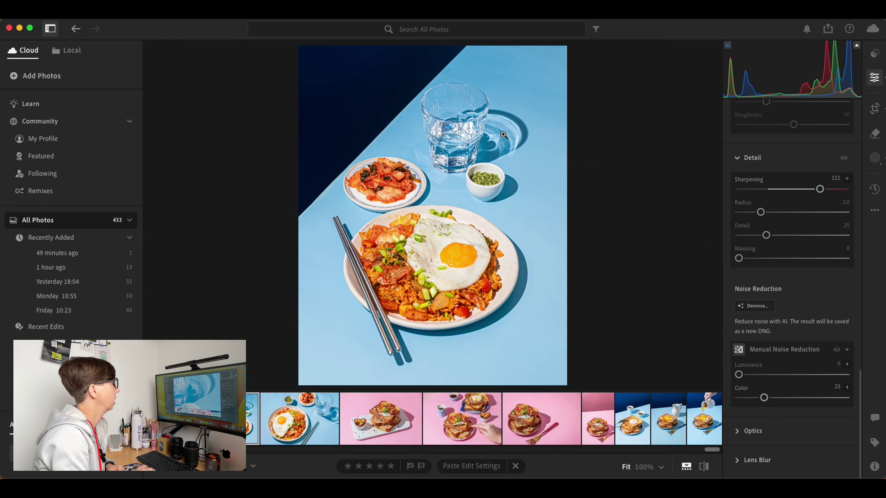
{"action": "left_click", "coordinate": [503, 135]}
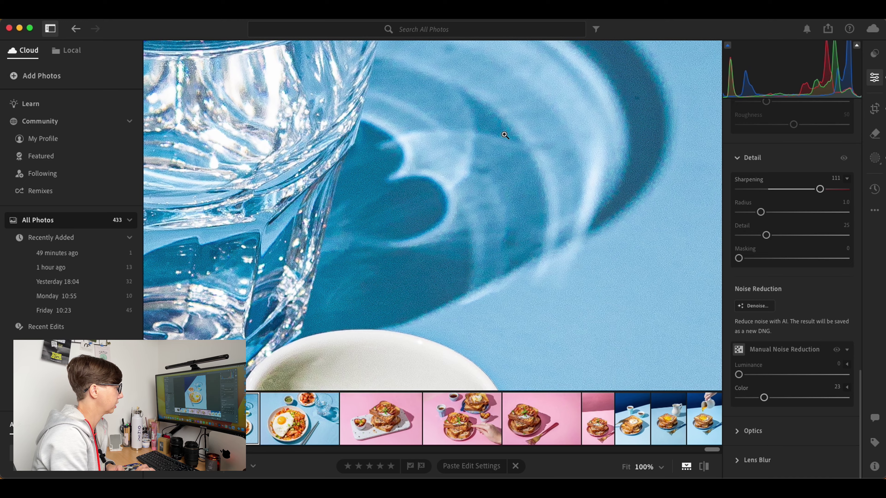
{"action": "left_click", "coordinate": [505, 135]}
Return to the syrup-pouring photo and view the white jug's shaded side at 100%
{"action": "left_click", "coordinate": [701, 424]}
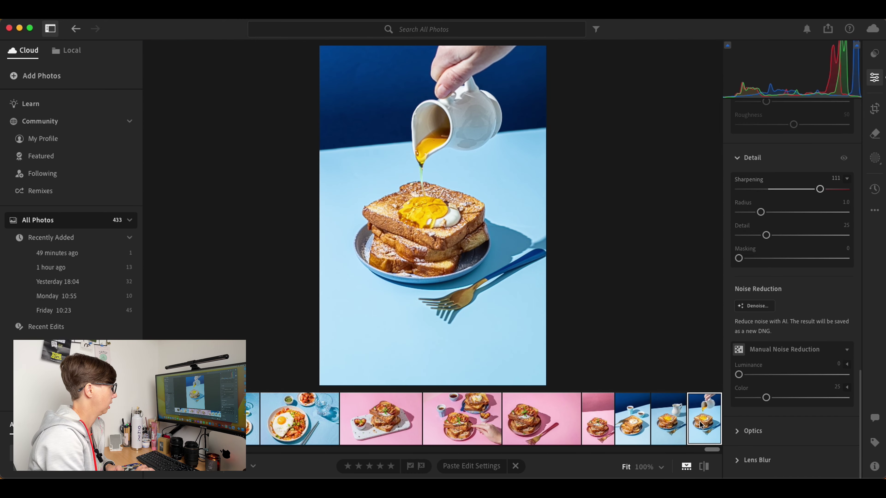
{"action": "left_click", "coordinate": [601, 406]}
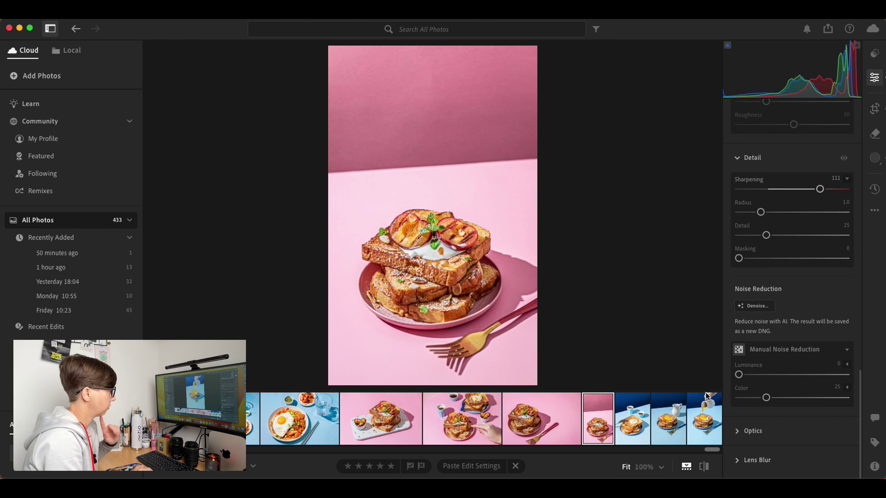
{"action": "left_click", "coordinate": [703, 430]}
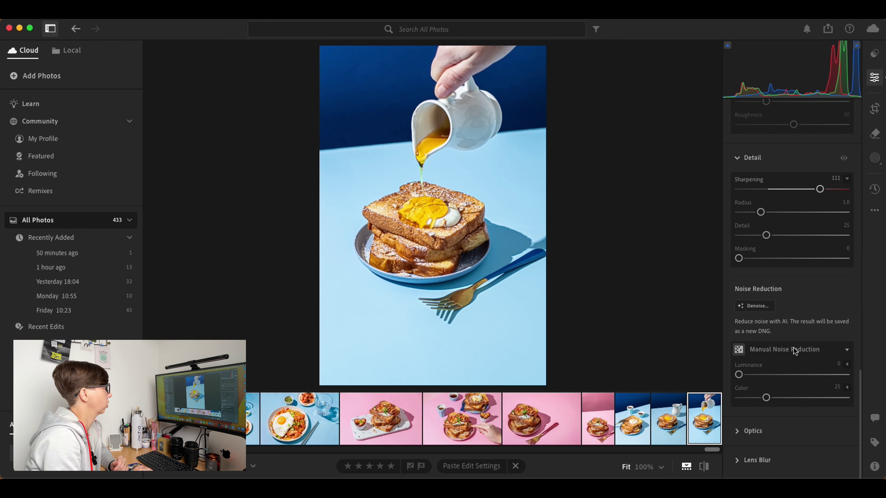
{"action": "left_click", "coordinate": [470, 148]}
{"action": "scroll", "coordinate": [613, 214], "scroll_direction": "up", "scroll_amount": 5}
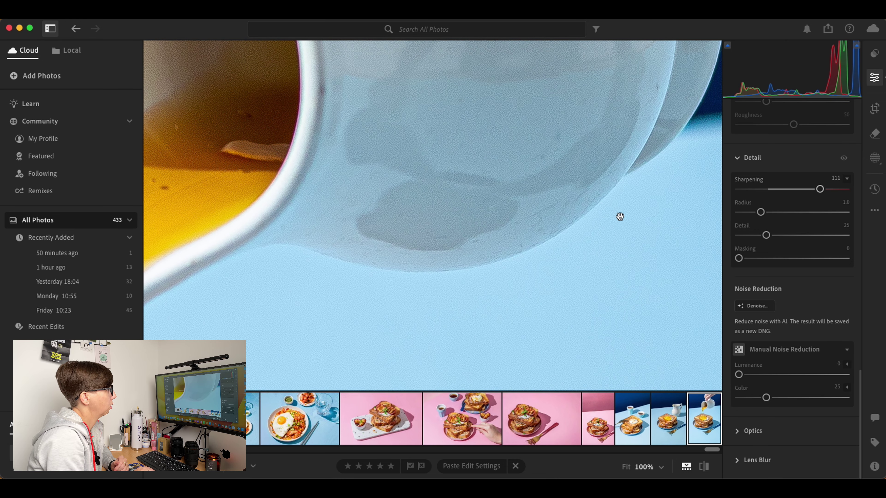
Review the syrup photo's Light, Color, Effects and Detail settings, ending at the noise reduction options
{"action": "scroll", "coordinate": [814, 216], "scroll_direction": "up", "scroll_amount": 10}
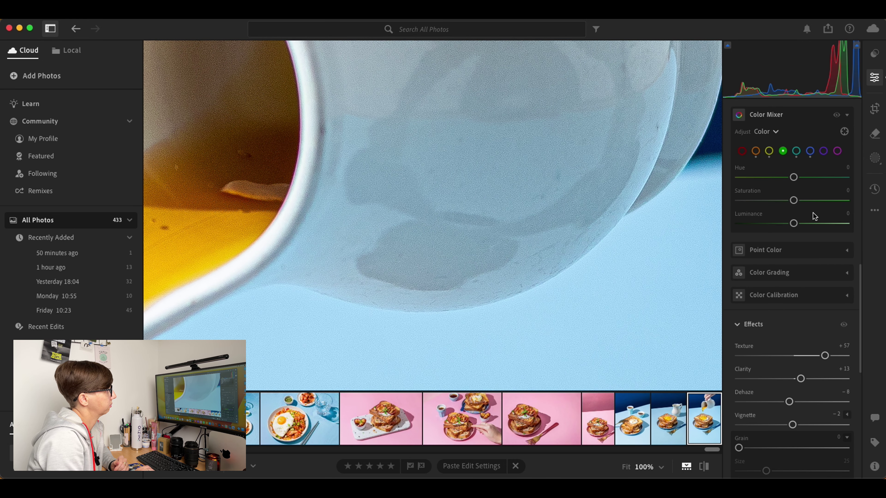
{"action": "scroll", "coordinate": [814, 216], "scroll_direction": "up", "scroll_amount": 10}
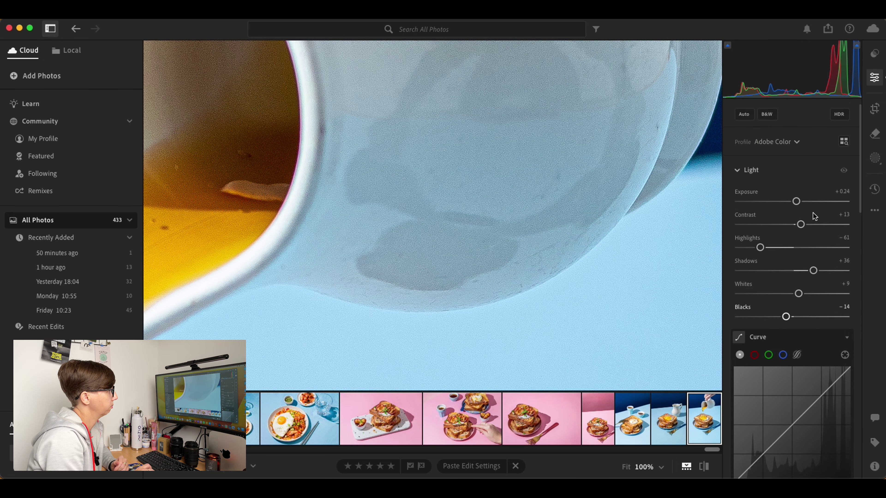
{"action": "scroll", "coordinate": [802, 245], "scroll_direction": "down", "scroll_amount": 5}
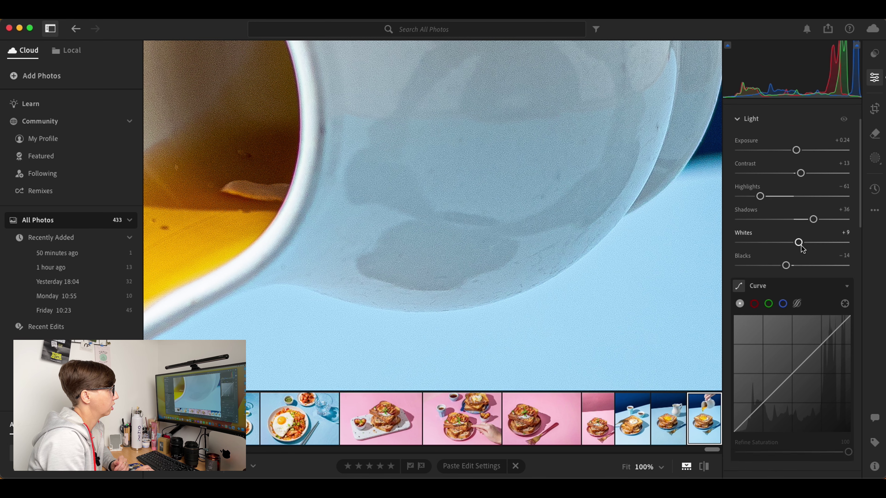
{"action": "scroll", "coordinate": [802, 244], "scroll_direction": "down", "scroll_amount": 8}
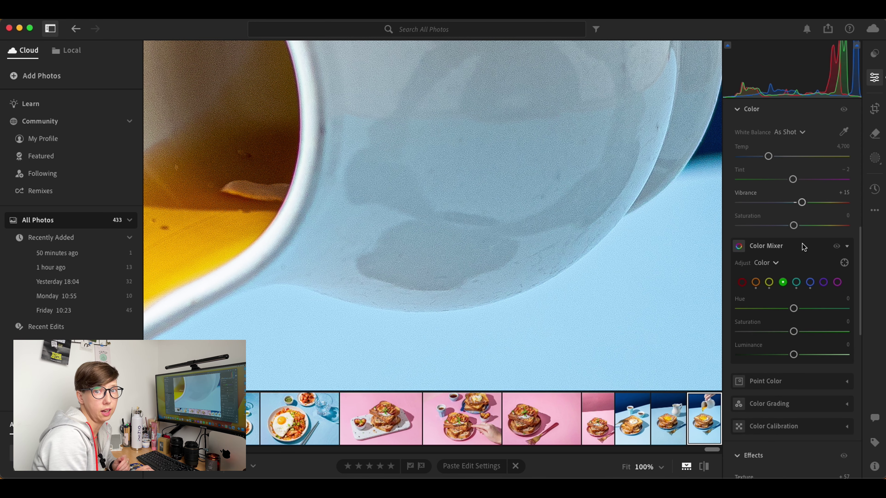
{"action": "scroll", "coordinate": [803, 247], "scroll_direction": "down", "scroll_amount": 8}
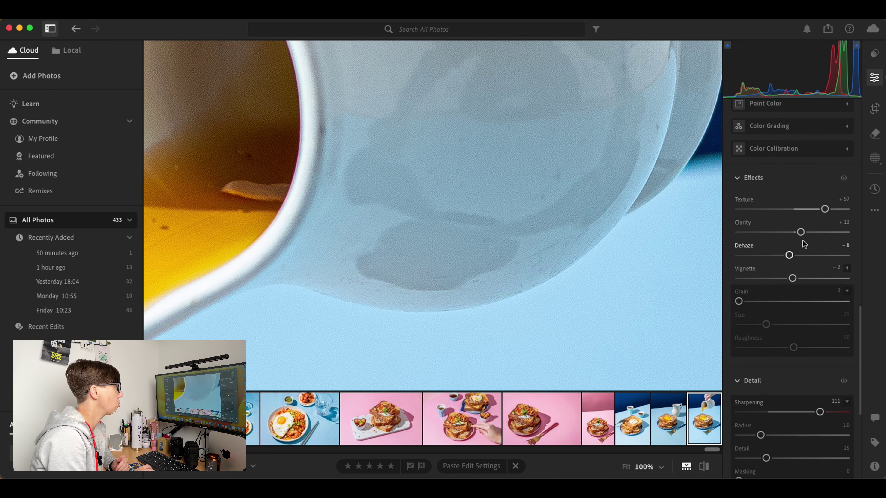
{"action": "scroll", "coordinate": [803, 244], "scroll_direction": "down", "scroll_amount": 5}
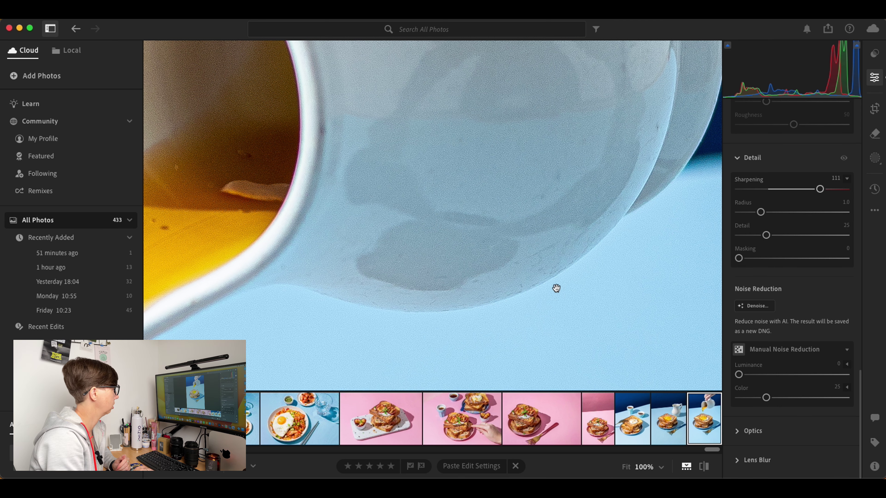
Set manual noise reduction to Luminance 96 and Color 30, judging the white jug's shaded side at 100%
{"action": "left_click", "coordinate": [548, 272]}
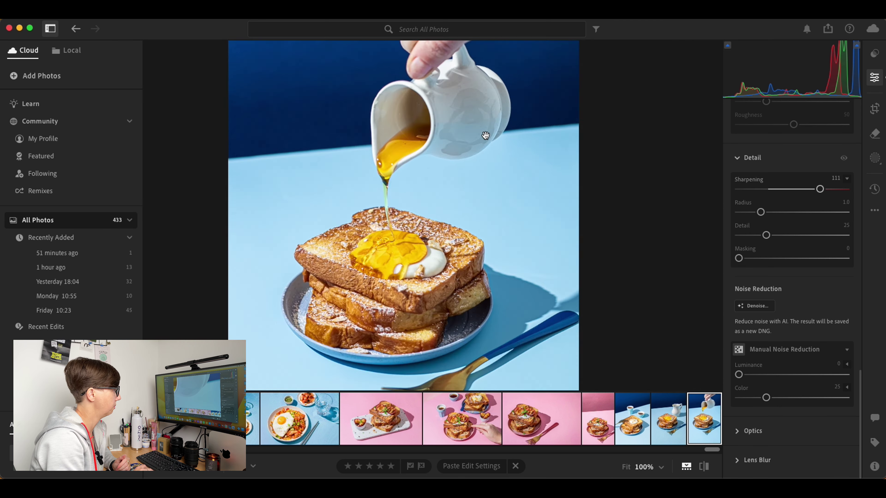
{"action": "left_click", "coordinate": [484, 135]}
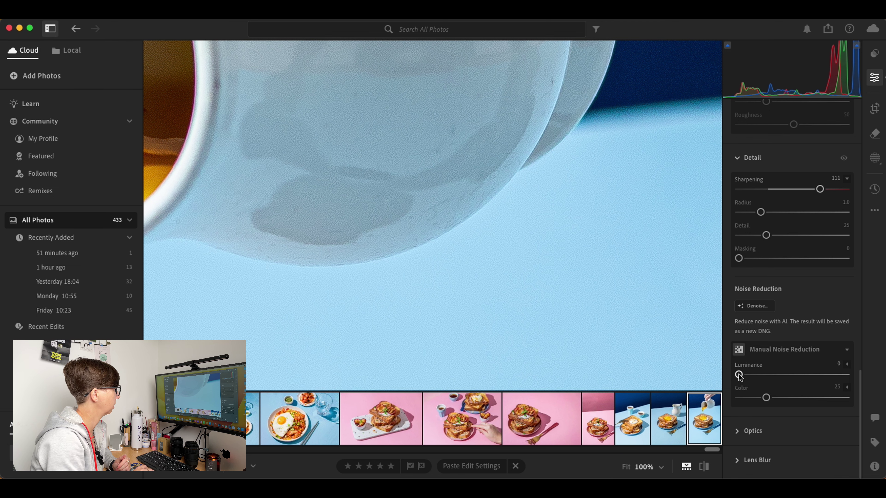
{"action": "left_click_drag", "start_coordinate": [740, 376], "coordinate": [843, 375]}
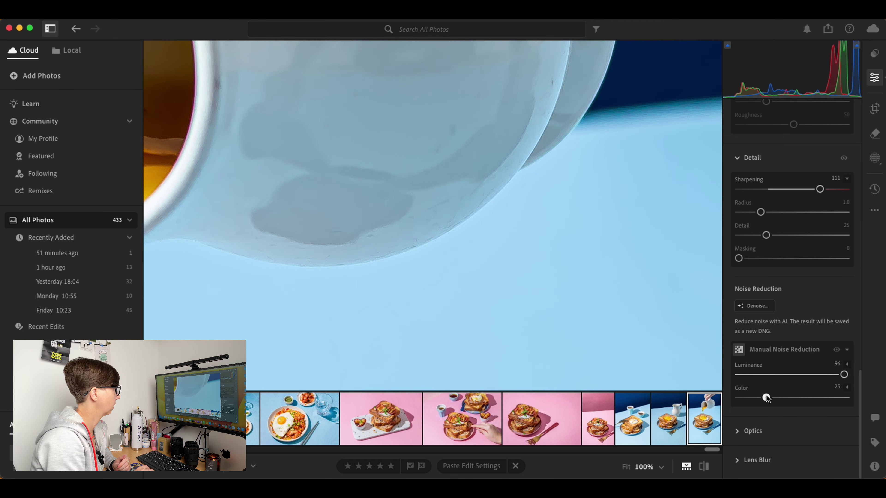
{"action": "mouse_move", "coordinate": [766, 398]}
{"action": "left_mouse_down"}
{"action": "mouse_move", "coordinate": [834, 397]}
{"action": "mouse_move", "coordinate": [771, 392]}
{"action": "left_mouse_up"}
{"action": "left_click", "coordinate": [460, 225]}
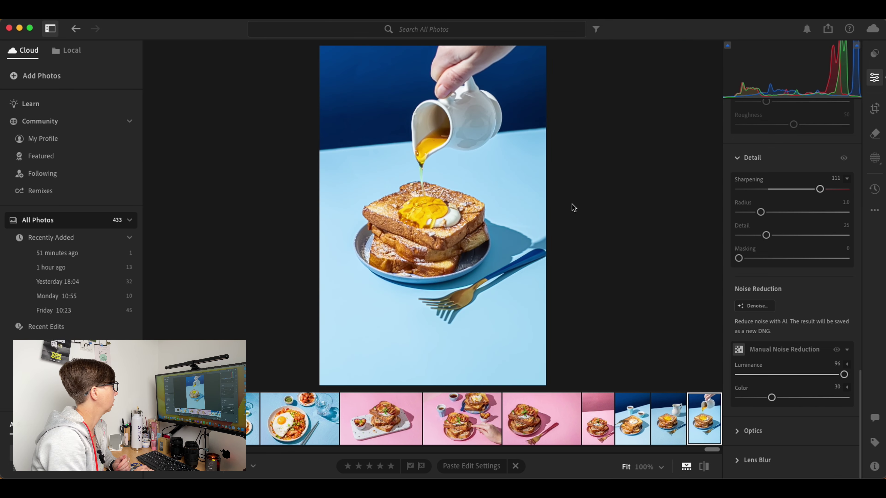
Compare the dark blue background at 100% with Luminance noise reduction at 0, and set Luminance to 93
{"action": "left_click", "coordinate": [354, 92]}
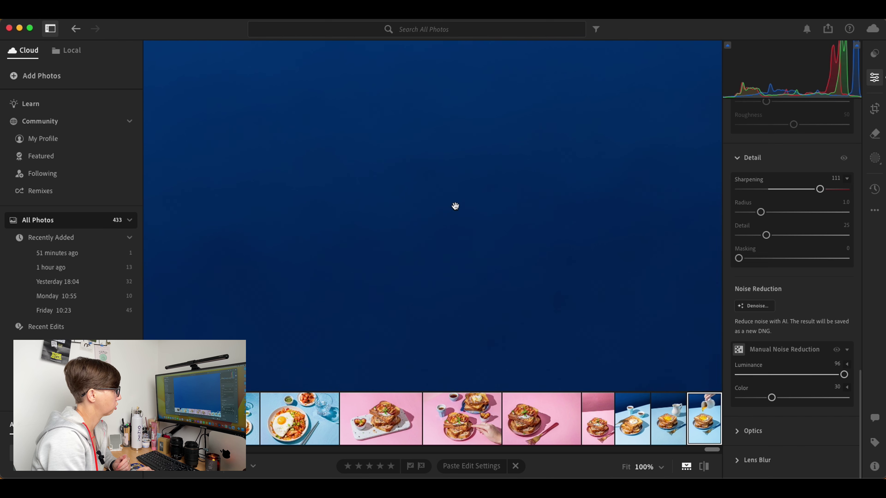
{"action": "left_click_drag", "start_coordinate": [844, 374], "coordinate": [713, 372]}
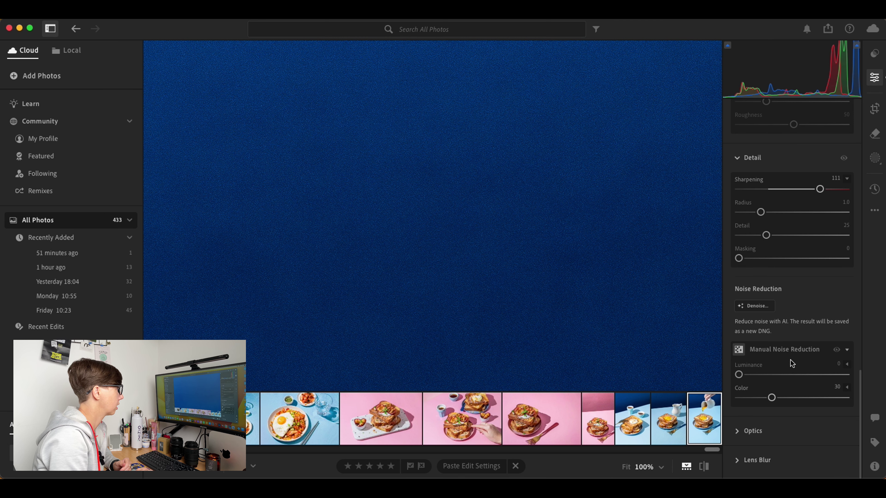
{"action": "left_click_drag", "start_coordinate": [741, 377], "coordinate": [834, 379]}
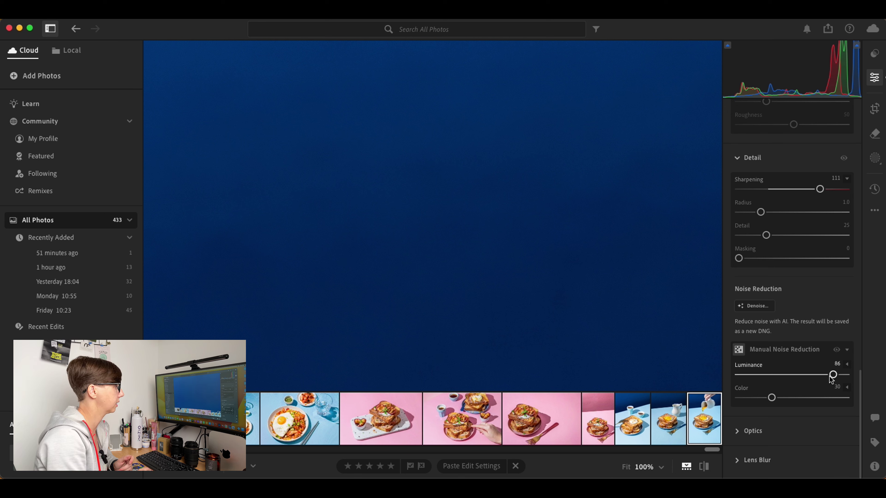
{"action": "left_click_drag", "start_coordinate": [833, 376], "coordinate": [840, 376]}
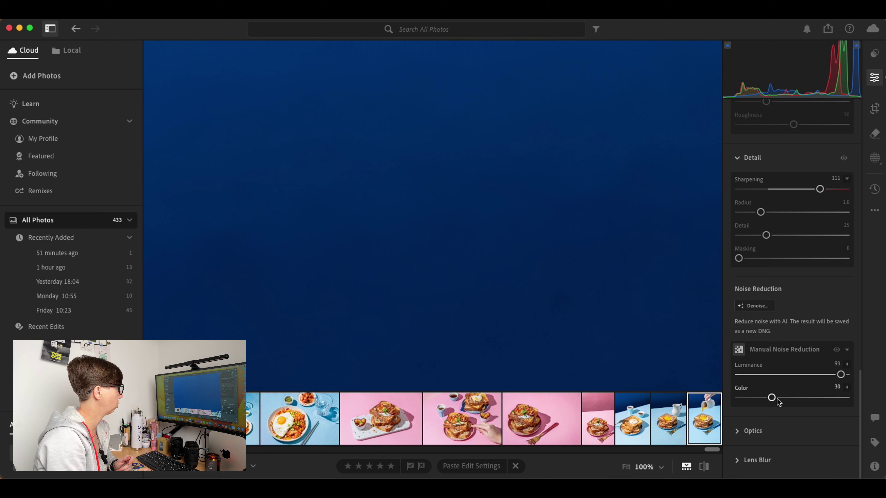
Try Color noise reduction at 0 and then at 57 on the dark blue background
{"action": "left_click_drag", "start_coordinate": [771, 398], "coordinate": [653, 388]}
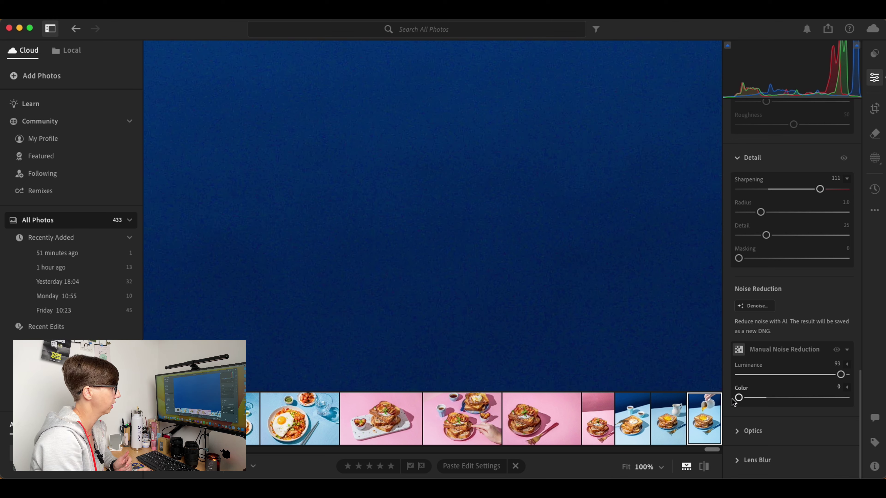
{"action": "left_click_drag", "start_coordinate": [738, 398], "coordinate": [687, 397]}
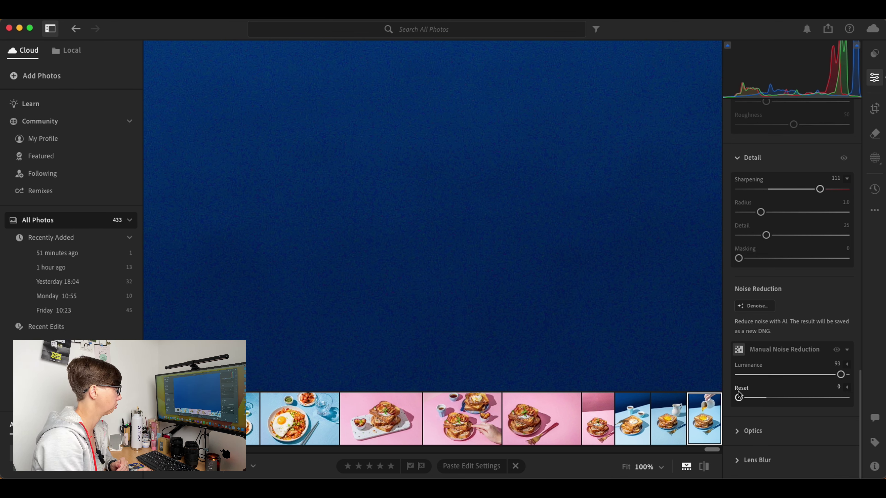
{"action": "left_click_drag", "start_coordinate": [746, 401], "coordinate": [802, 400]}
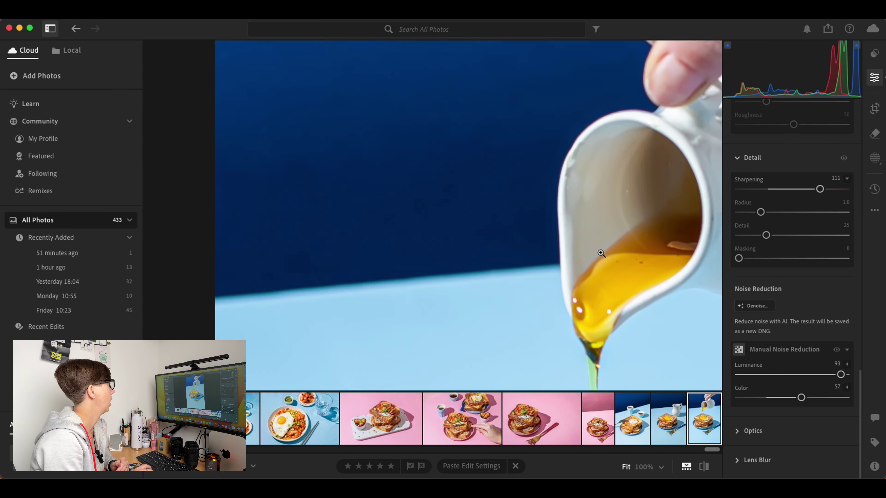
{"action": "left_click", "coordinate": [600, 253]}
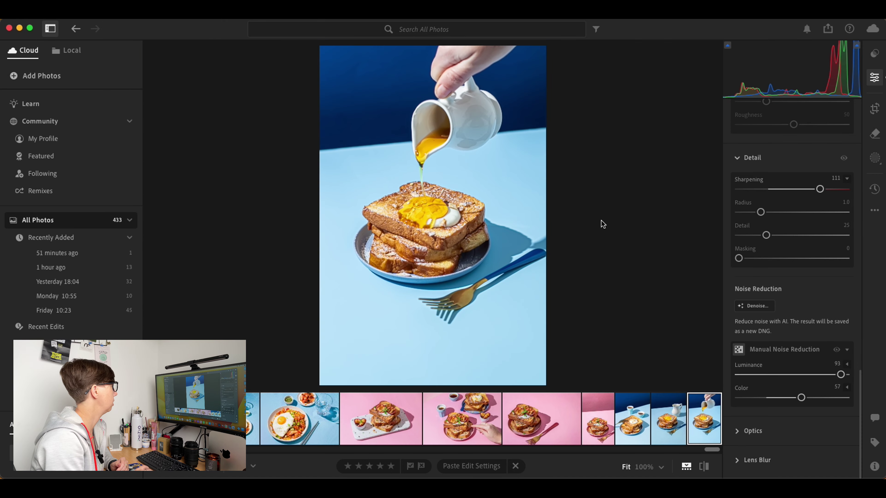
Inspect the syrup, toast topping and jug's underside at 100%, and set Color noise reduction to 49
{"action": "left_click", "coordinate": [407, 154]}
{"action": "left_click", "coordinate": [407, 154]}
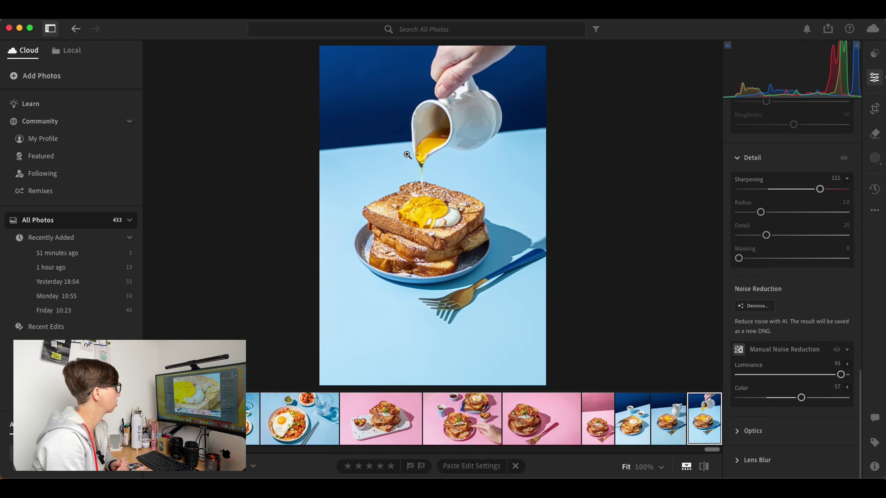
{"action": "left_click", "coordinate": [446, 209]}
{"action": "left_click", "coordinate": [448, 211]}
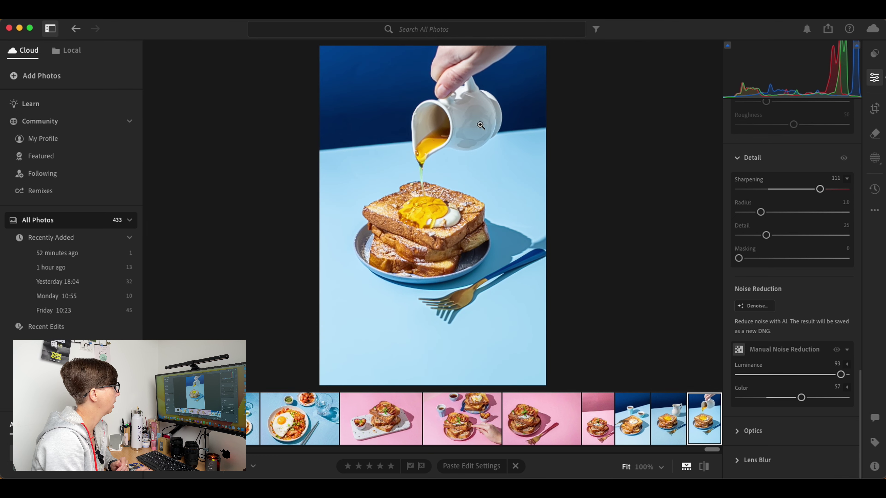
{"action": "left_click", "coordinate": [476, 146]}
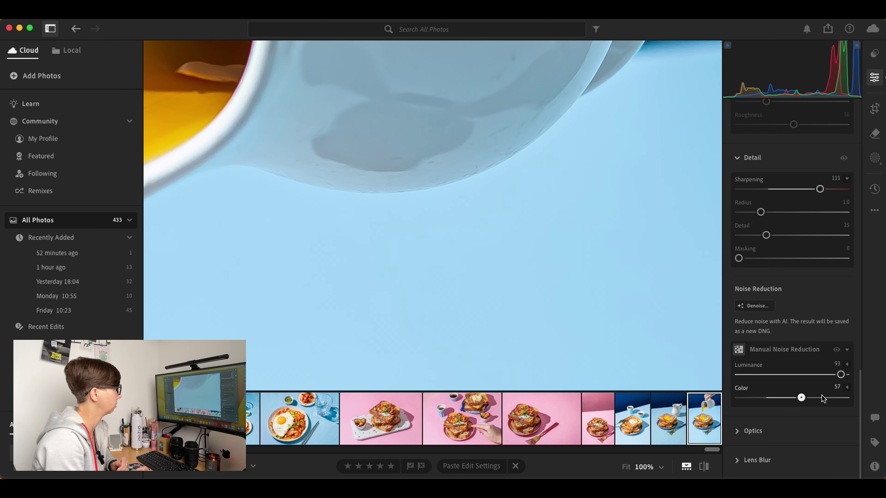
{"action": "left_click_drag", "start_coordinate": [801, 397], "coordinate": [791, 397]}
{"action": "left_click", "coordinate": [580, 236]}
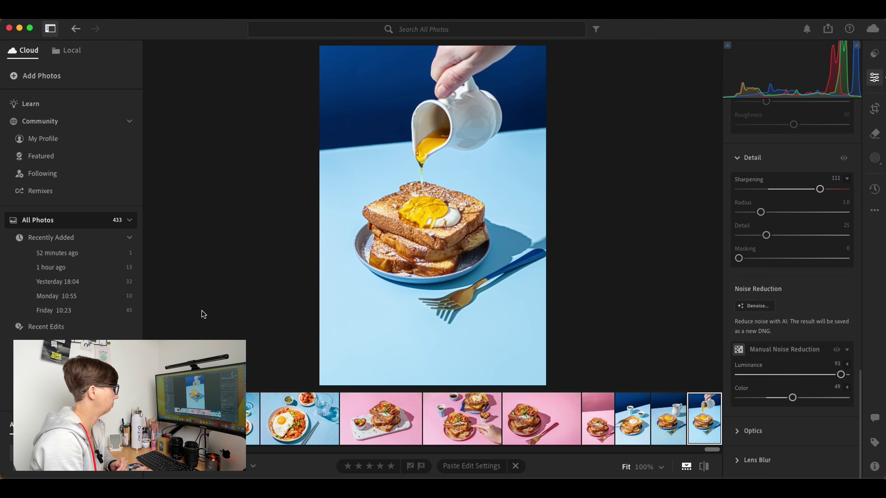
Open the vertical pink French toast photo and inspect its dark pink background at 100%
{"action": "left_click", "coordinate": [598, 402]}
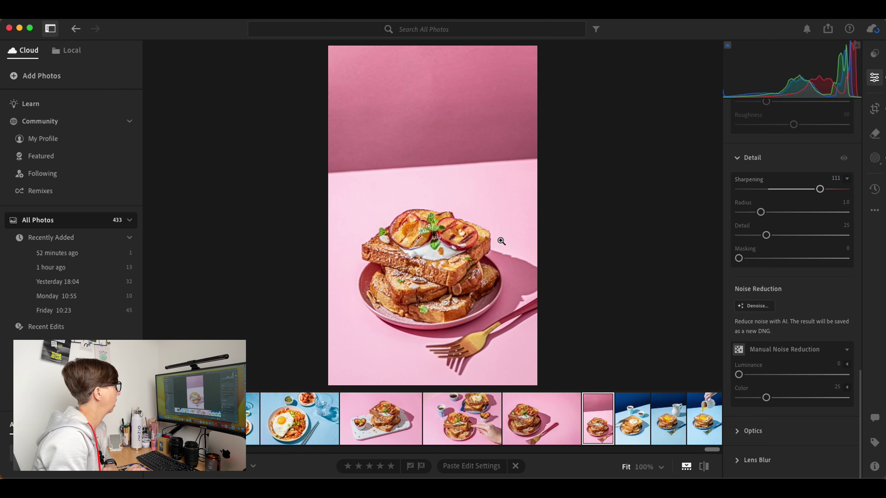
{"action": "left_click", "coordinate": [411, 132]}
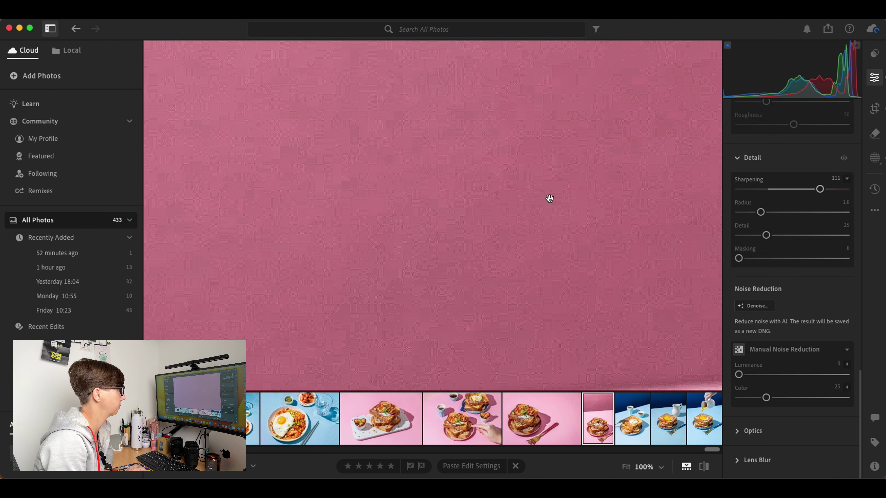
{"action": "left_click", "coordinate": [550, 198]}
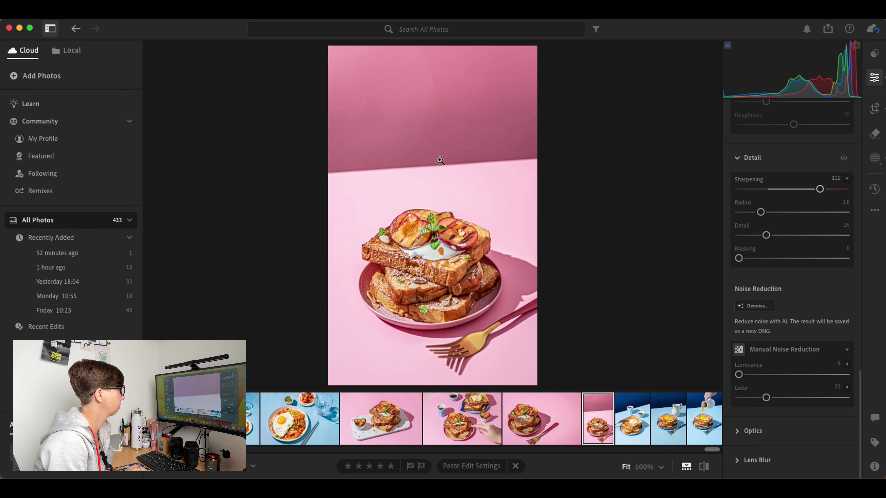
{"action": "left_click", "coordinate": [437, 153]}
{"action": "left_click", "coordinate": [635, 209]}
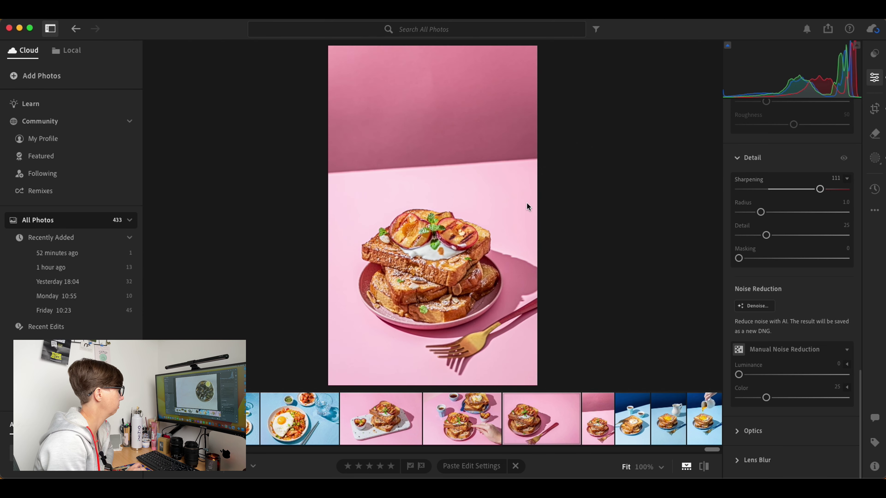
{"action": "key", "text": "Left"}
{"action": "key", "text": "Left"}
{"action": "key", "text": "Left"}
{"action": "key", "text": "Left"}
{"action": "key", "text": "Left"}
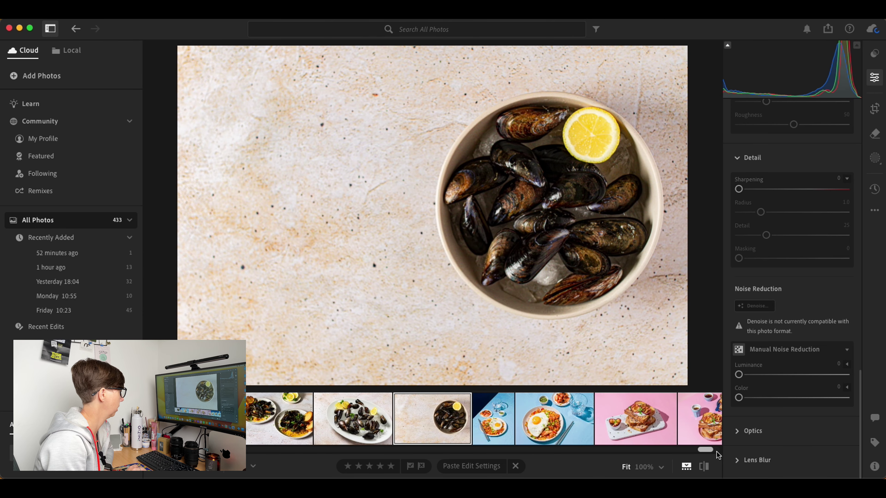
{"action": "scroll", "coordinate": [718, 451], "scroll_direction": "right", "scroll_amount": 5}
{"action": "left_click", "coordinate": [603, 406]}
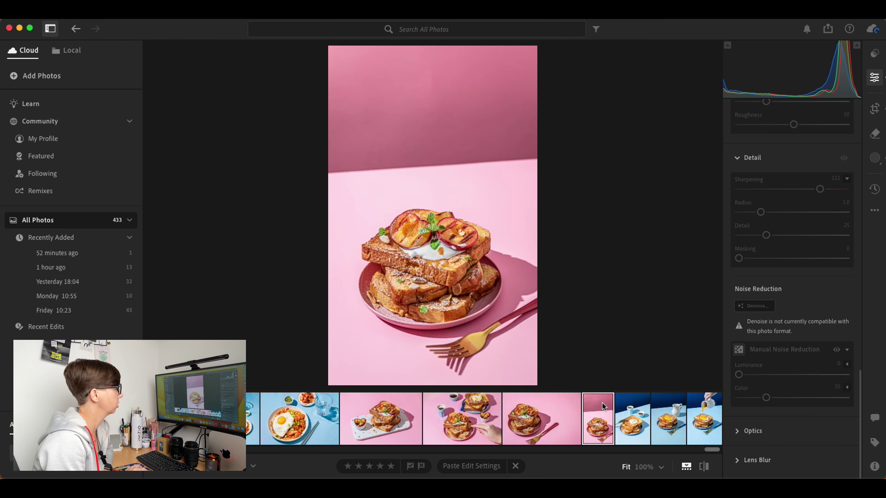
Set the vertical pink photo's manual noise reduction to Luminance 92 and Color 50, judging the background at 100%
{"action": "left_click", "coordinate": [454, 126]}
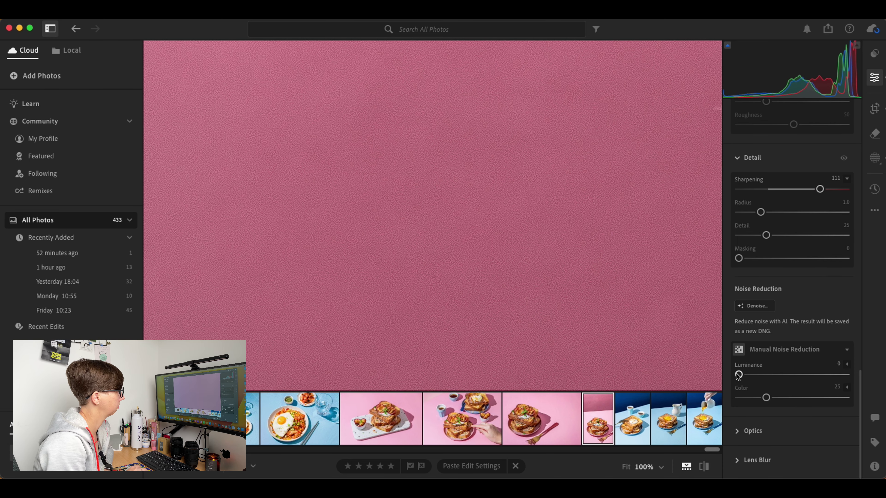
{"action": "left_click_drag", "start_coordinate": [738, 374], "coordinate": [747, 374]}
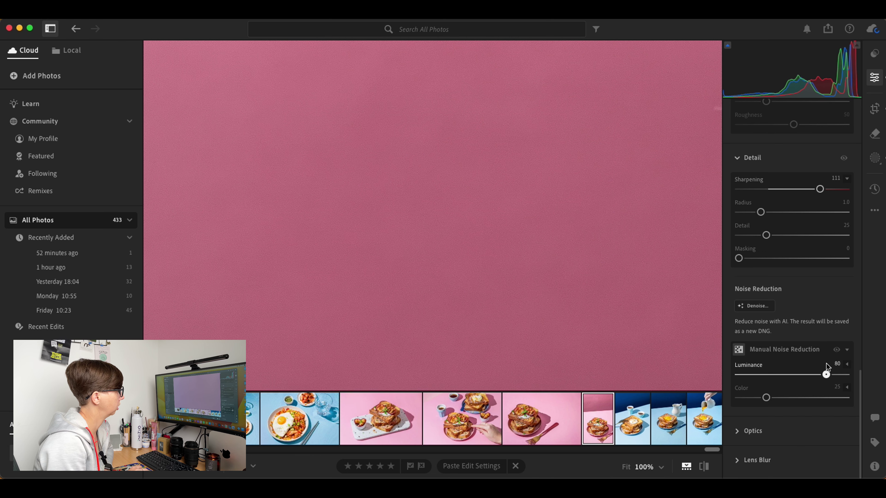
{"action": "left_click_drag", "start_coordinate": [825, 363], "coordinate": [838, 364]}
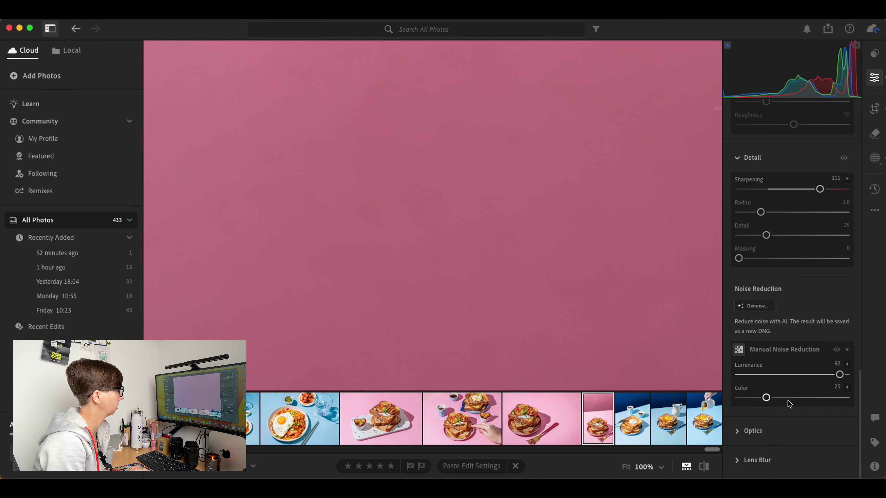
{"action": "left_click_drag", "start_coordinate": [766, 397], "coordinate": [793, 397]}
{"action": "left_click", "coordinate": [485, 227]}
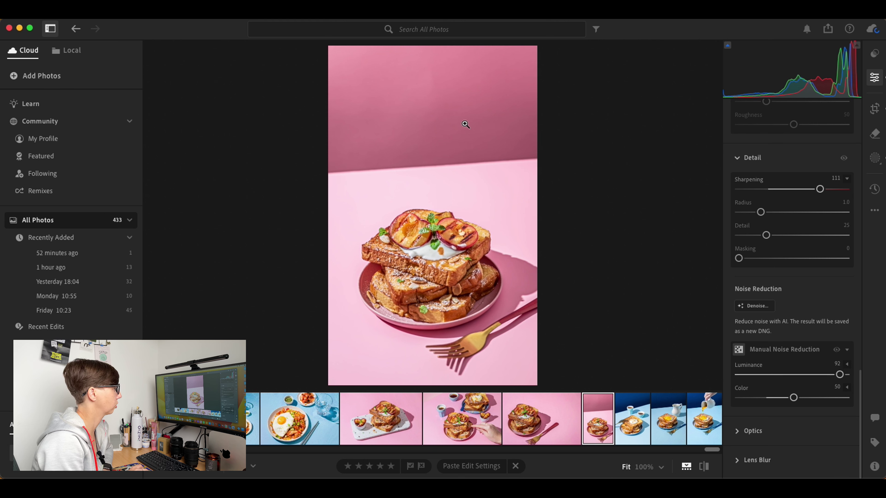
Set the pink photo's manual Luminance noise reduction to 0 and open the AI Denoise options
{"action": "mouse_move", "coordinate": [840, 374]}
{"action": "left_mouse_down"}
{"action": "mouse_move", "coordinate": [721, 374]}
{"action": "mouse_move", "coordinate": [838, 374]}
{"action": "left_mouse_up"}
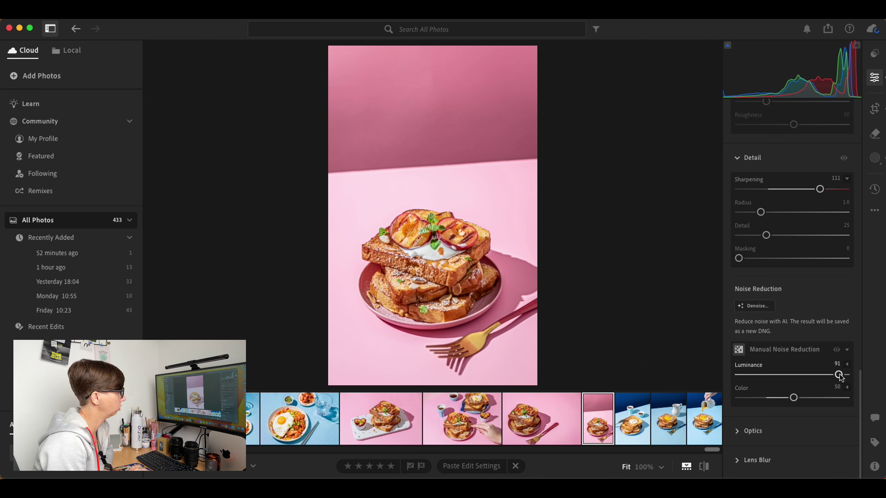
{"action": "left_click_drag", "start_coordinate": [838, 374], "coordinate": [737, 374]}
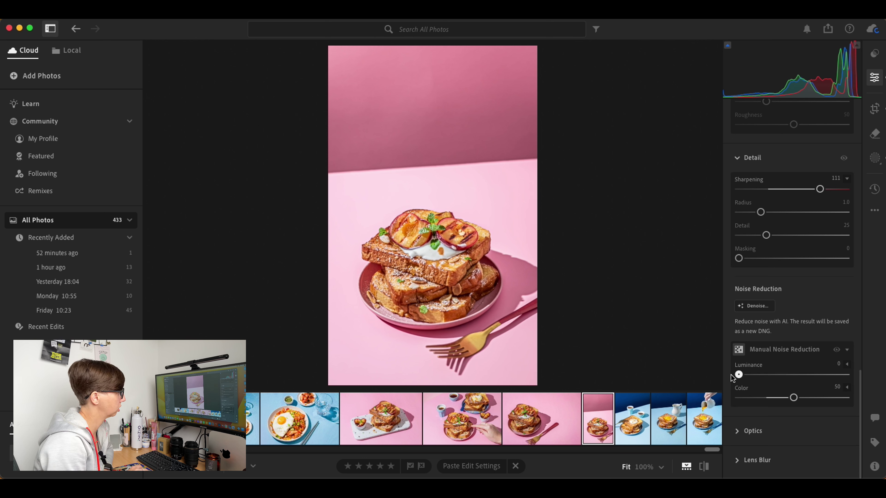
{"action": "left_click", "coordinate": [757, 306]}
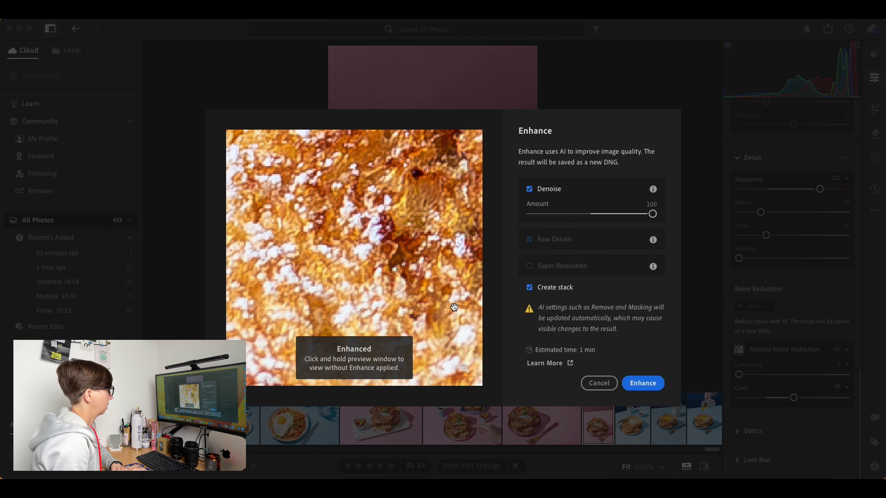
Examine the dark and light pink background areas up close in the Denoise preview
{"action": "left_click", "coordinate": [465, 371]}
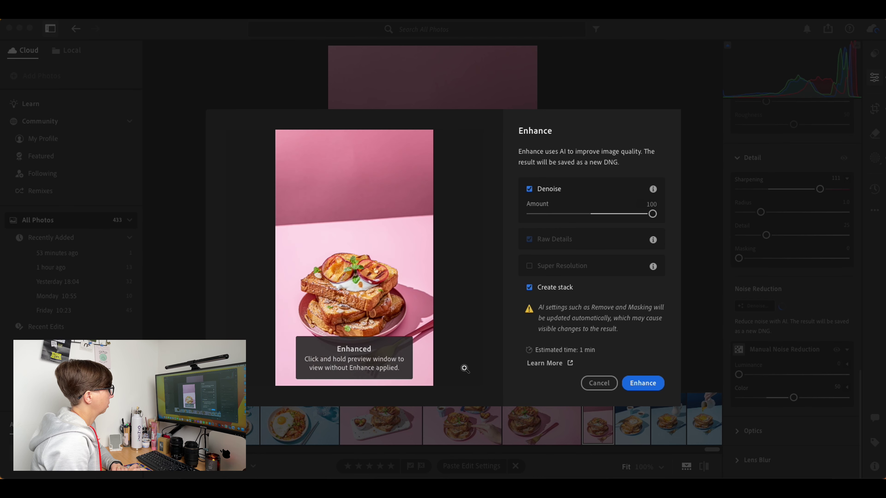
{"action": "left_click", "coordinate": [348, 177]}
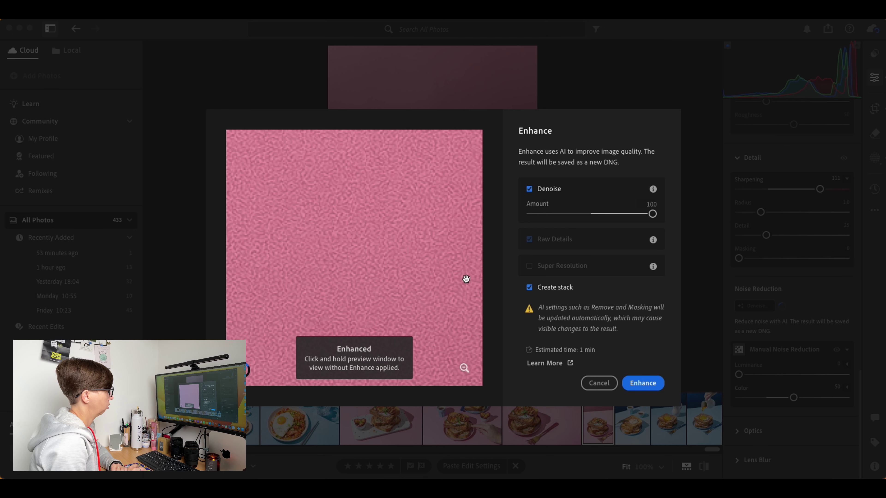
{"action": "left_click", "coordinate": [464, 368]}
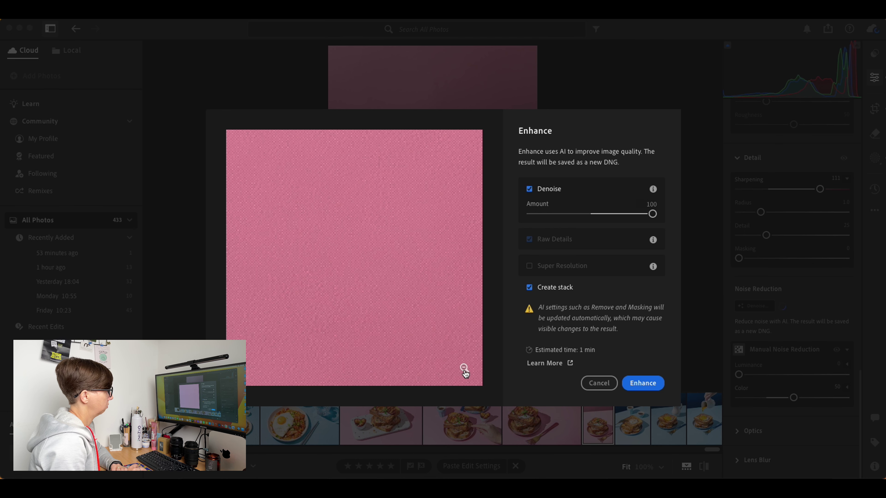
{"action": "left_click_drag", "start_coordinate": [465, 372], "coordinate": [467, 373]}
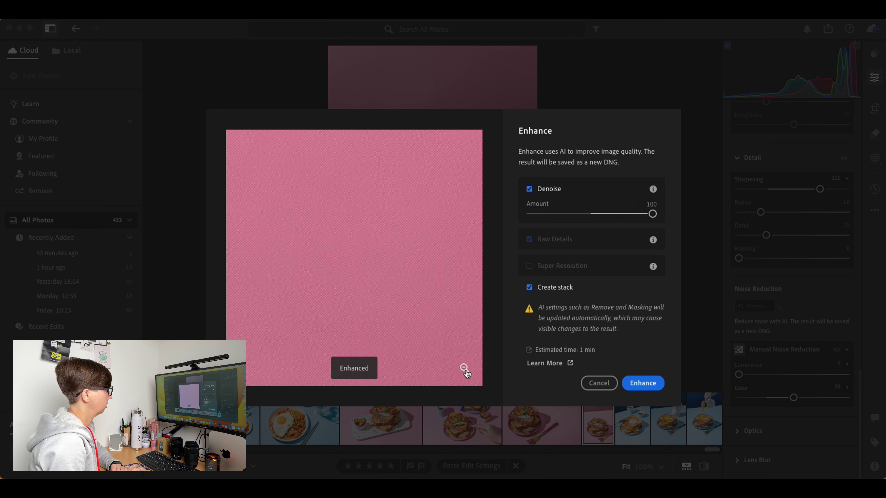
{"action": "left_click", "coordinate": [464, 369]}
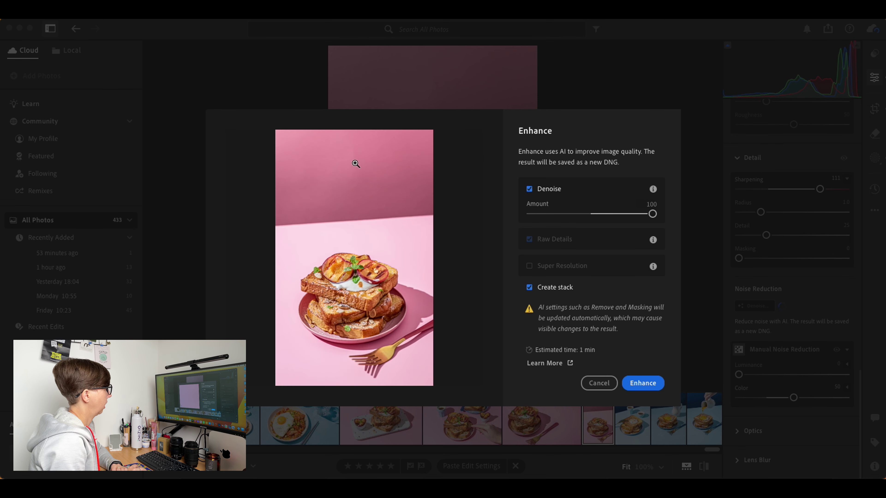
{"action": "left_click", "coordinate": [345, 198]}
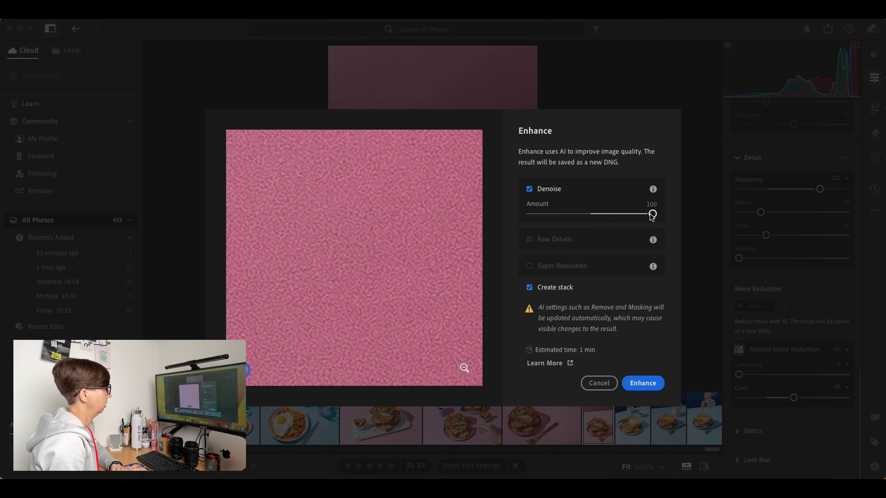
Compare a lower Denoise Amount, set it to 100, and generate the enhanced DNG
{"action": "left_click_drag", "start_coordinate": [652, 215], "coordinate": [595, 220]}
{"action": "left_click_drag", "start_coordinate": [592, 215], "coordinate": [660, 221]}
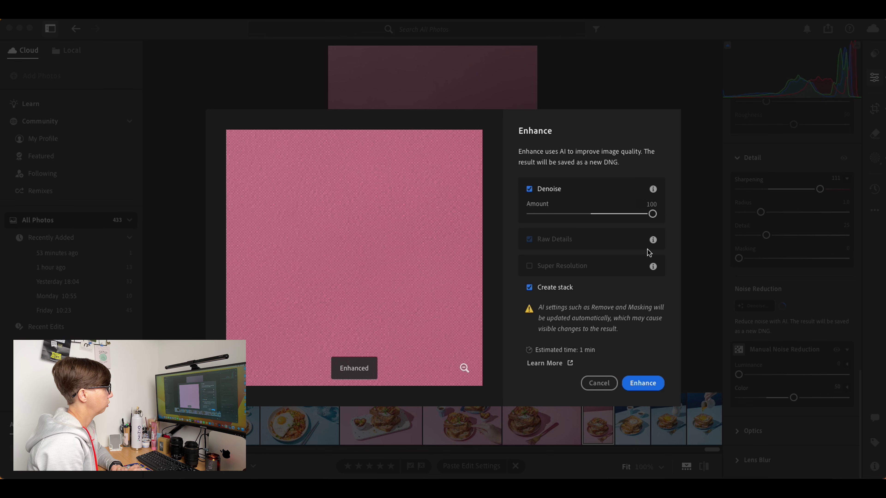
{"action": "left_click", "coordinate": [654, 384]}
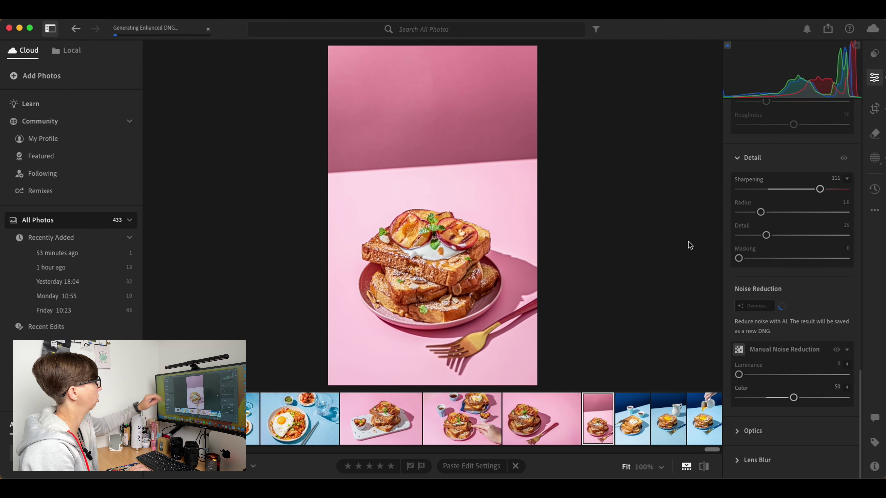